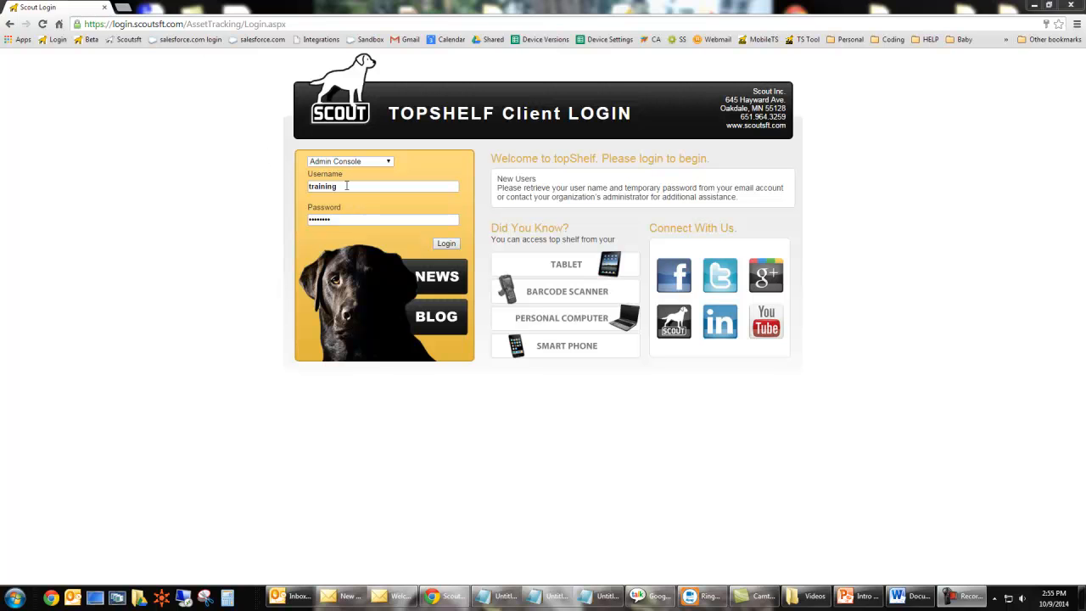
Step: Log in to the Admin Console with the training account and accept the subscription agreement
{"action": "left_click", "coordinate": [445, 245]}
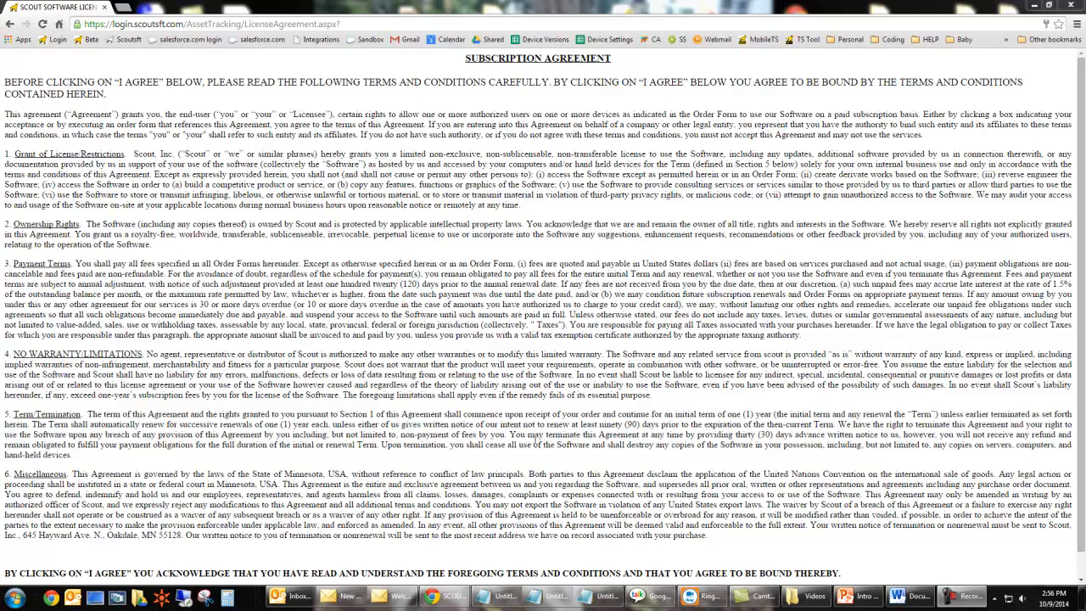
{"action": "scroll", "coordinate": [475, 351], "scroll_direction": "down", "scroll_amount": 2}
{"action": "left_click", "coordinate": [538, 568]}
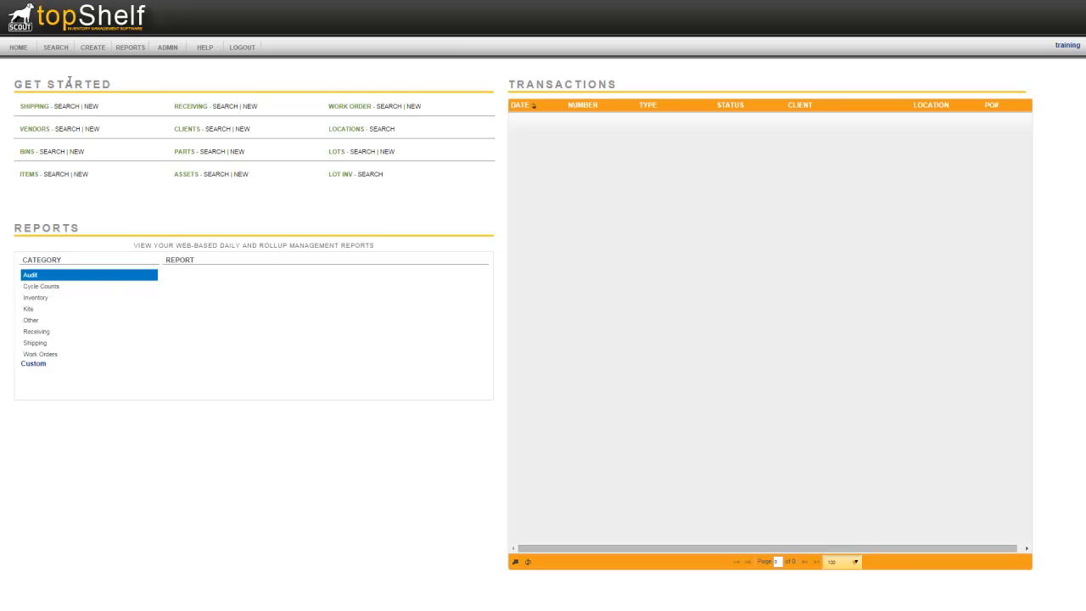
Step: Open the Users administration page for creating and editing system users
{"action": "mouse_move", "coordinate": [55, 53]}
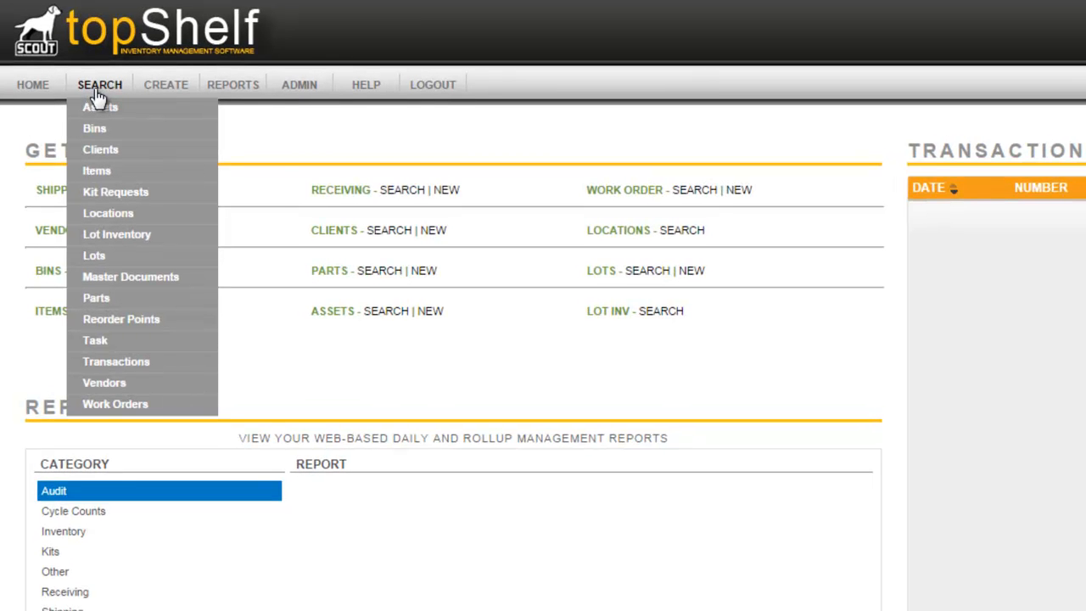
{"action": "mouse_move", "coordinate": [187, 97]}
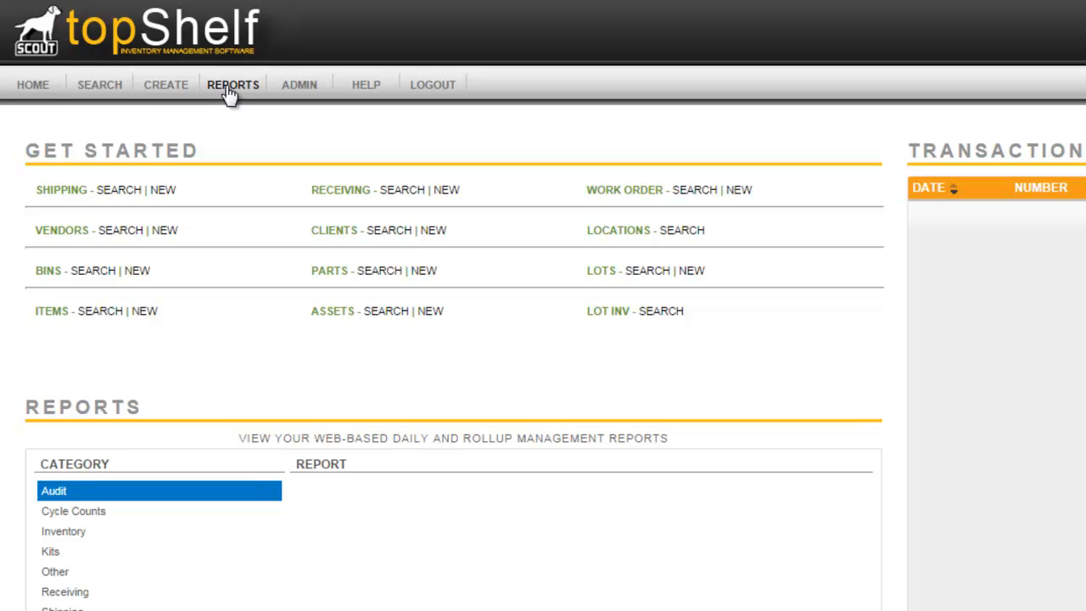
{"action": "mouse_move", "coordinate": [274, 90]}
{"action": "mouse_move", "coordinate": [308, 91]}
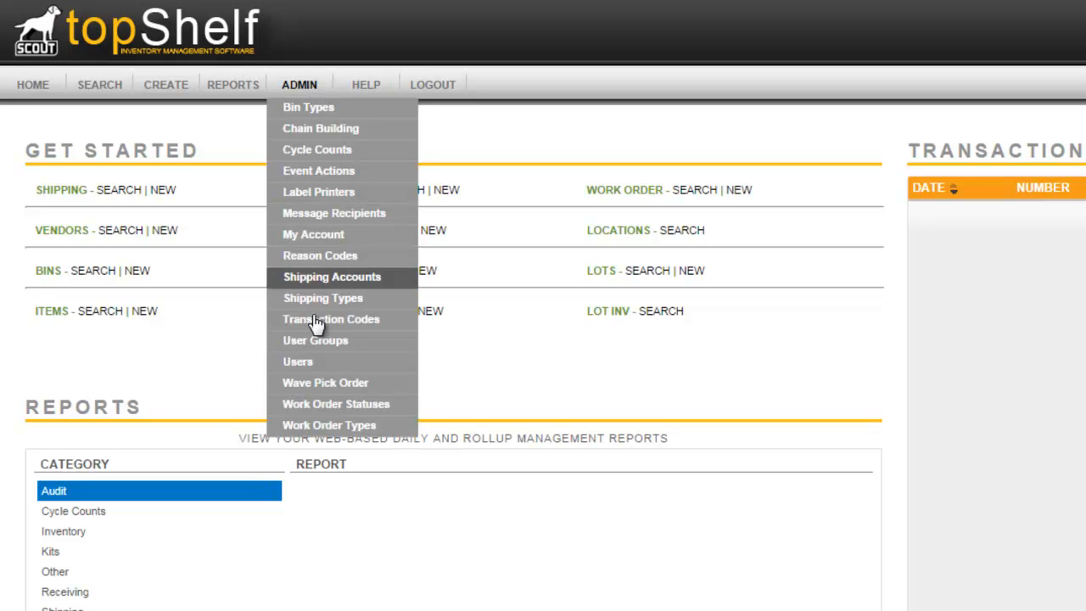
{"action": "left_click", "coordinate": [313, 361]}
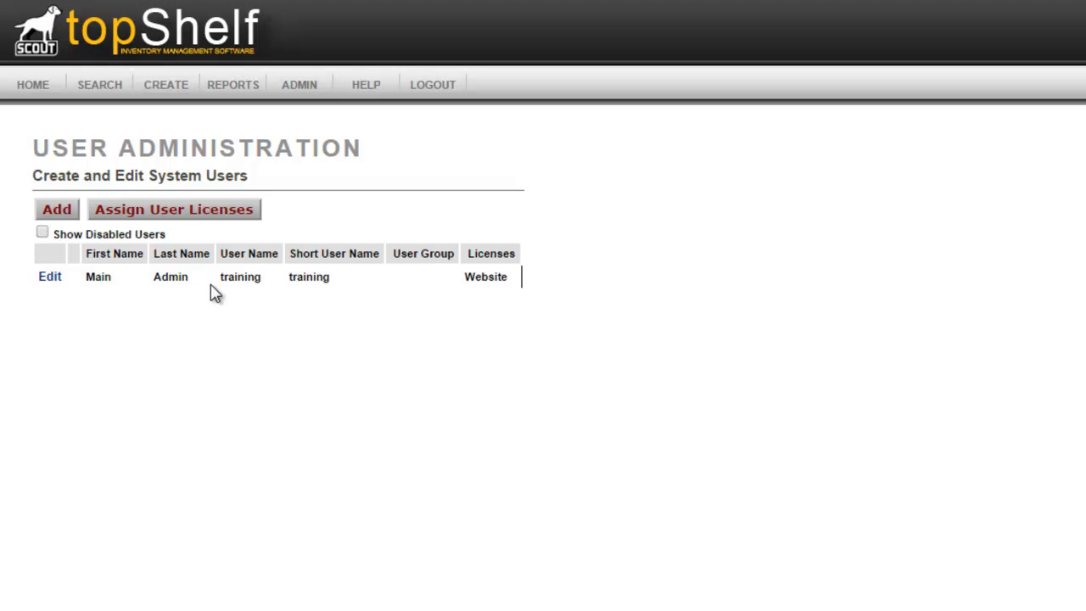
Step: Add a user with name, web and device user names, e-mail, phone and address, assign the Admin group, and save
{"action": "left_click", "coordinate": [56, 209]}
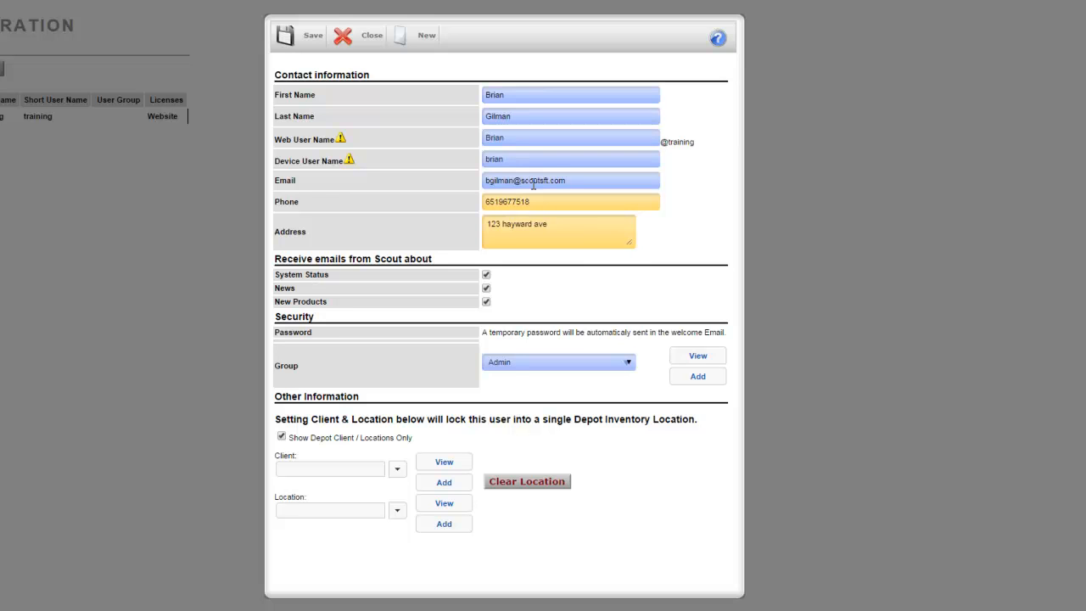
{"action": "left_click", "coordinate": [518, 363]}
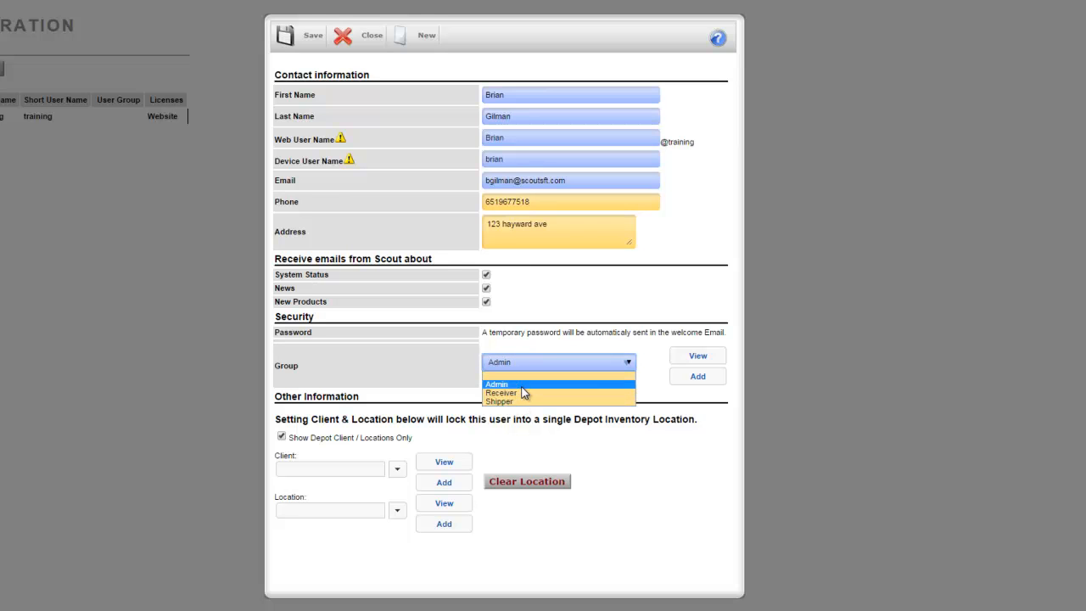
{"action": "left_click", "coordinate": [521, 387]}
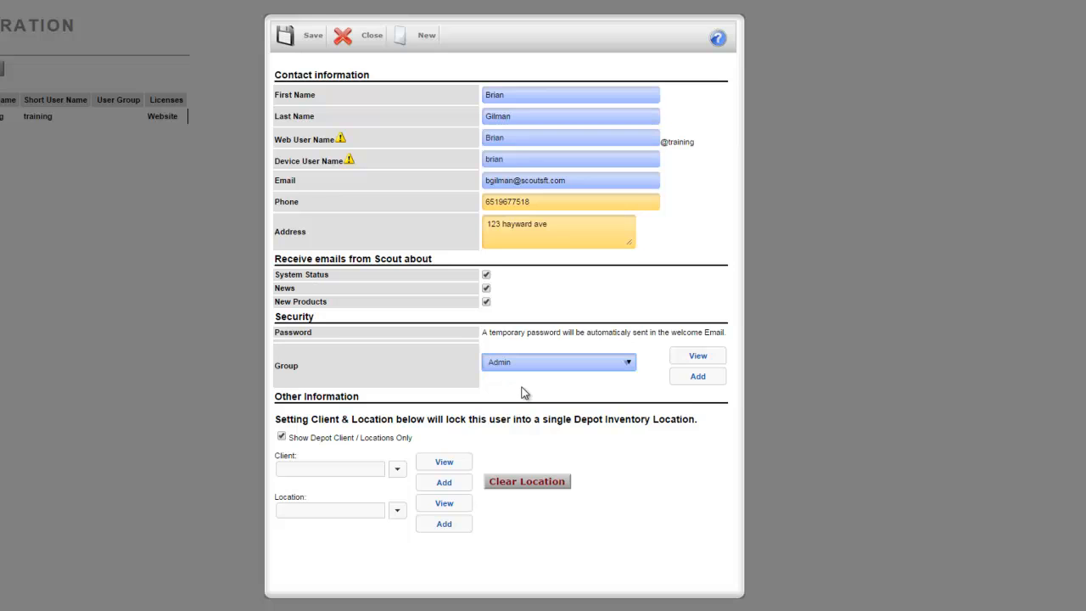
{"action": "left_click", "coordinate": [302, 40]}
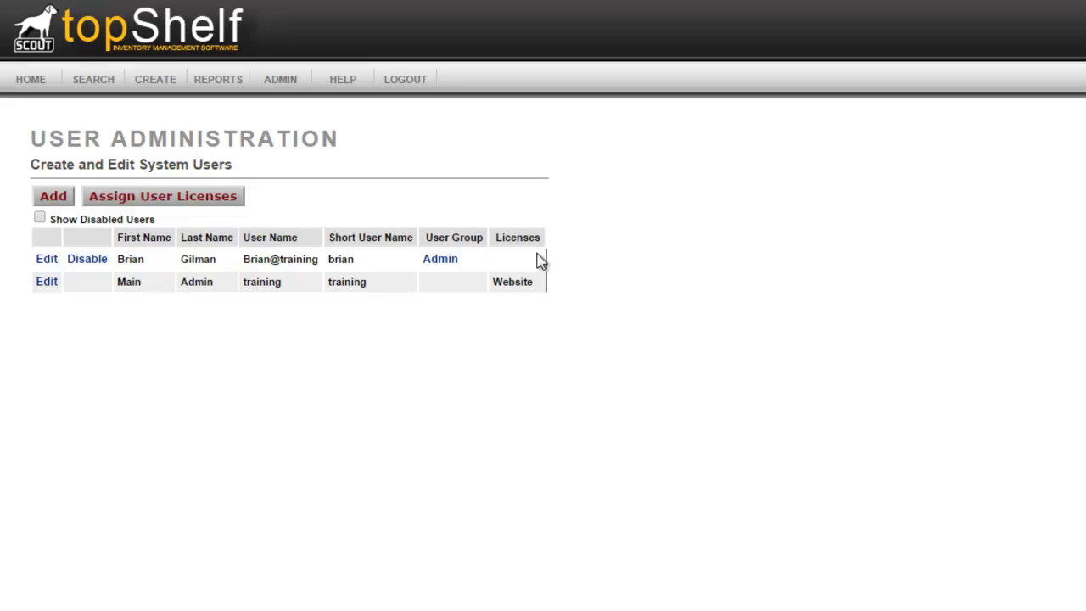
Step: Assign the Device, MOE and Website licenses to the new user, save, and close the license assignment
{"action": "left_click", "coordinate": [203, 208]}
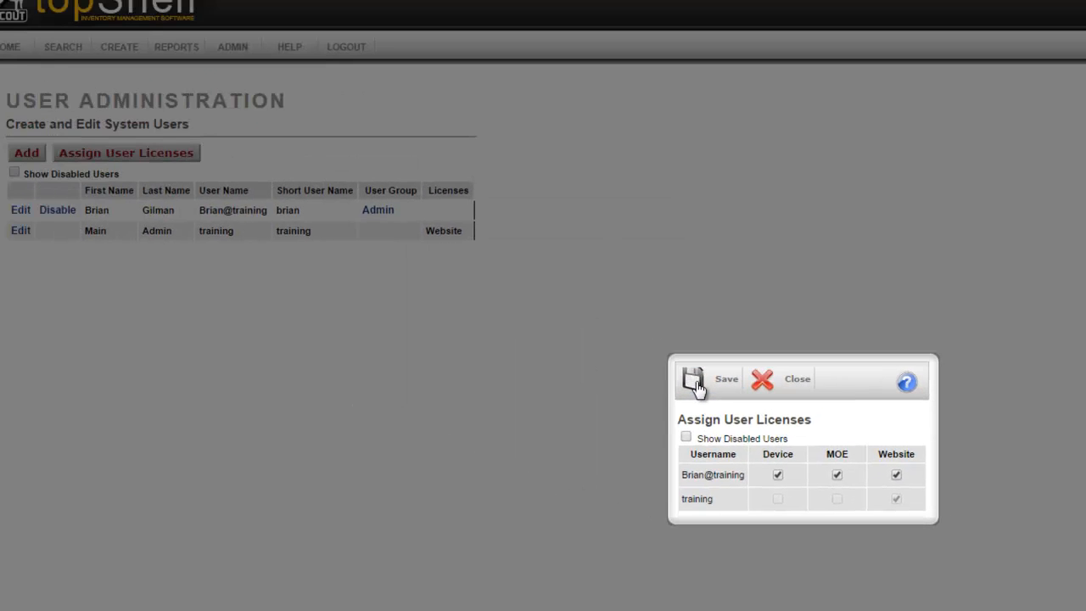
{"action": "left_click", "coordinate": [696, 386]}
{"action": "left_click", "coordinate": [762, 381]}
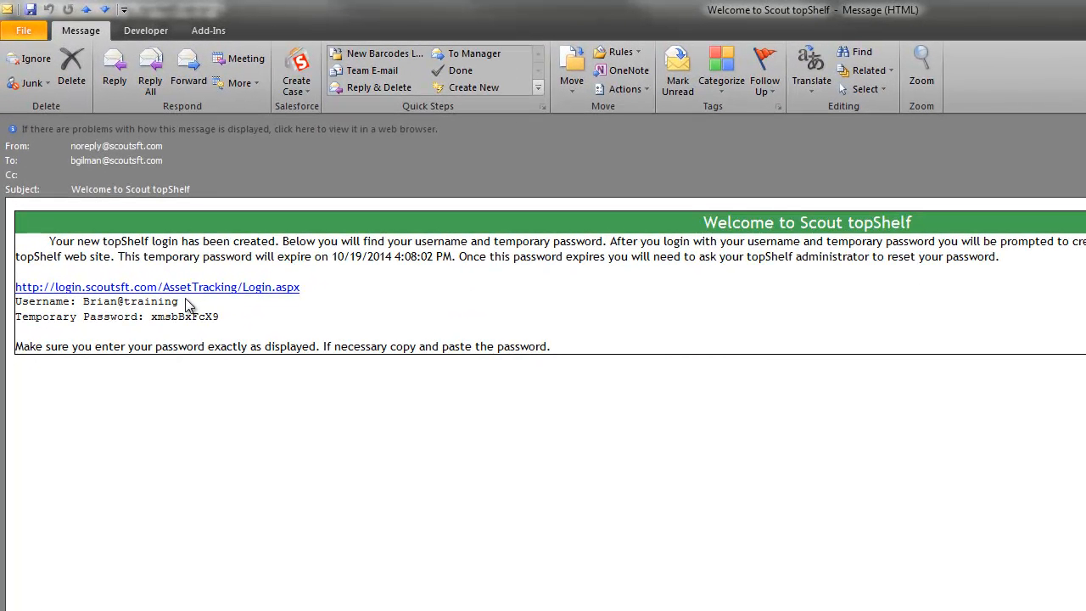
Step: Copy the temporary password from the welcome e-mail and use it to log in to topShelf as the new user
{"action": "double_click", "coordinate": [200, 317]}
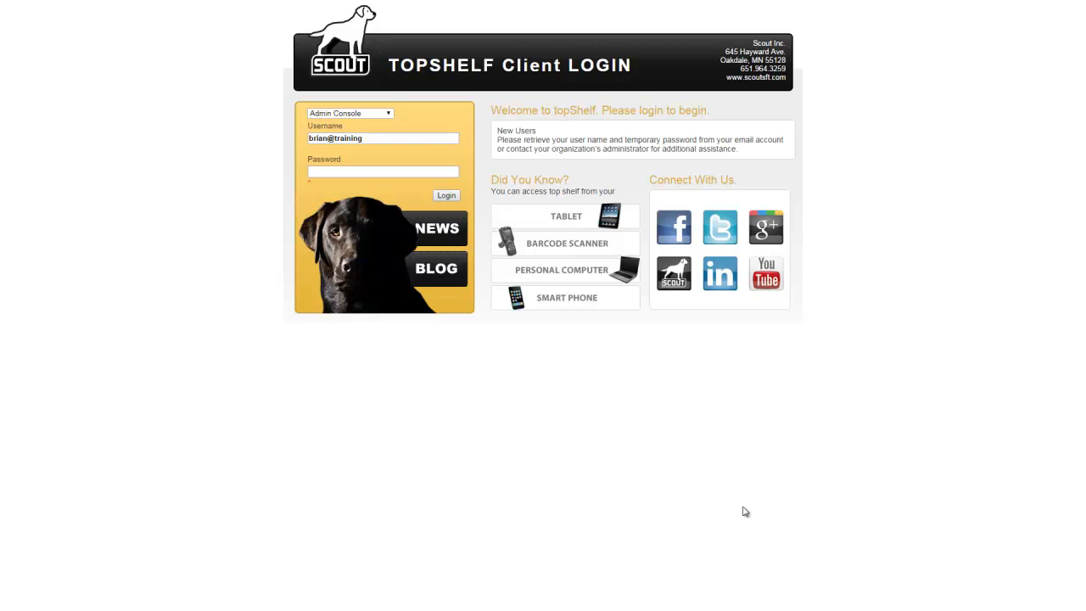
{"action": "left_click", "coordinate": [357, 171]}
{"action": "key", "text": "ctrl+v"}
{"action": "left_click", "coordinate": [453, 197]}
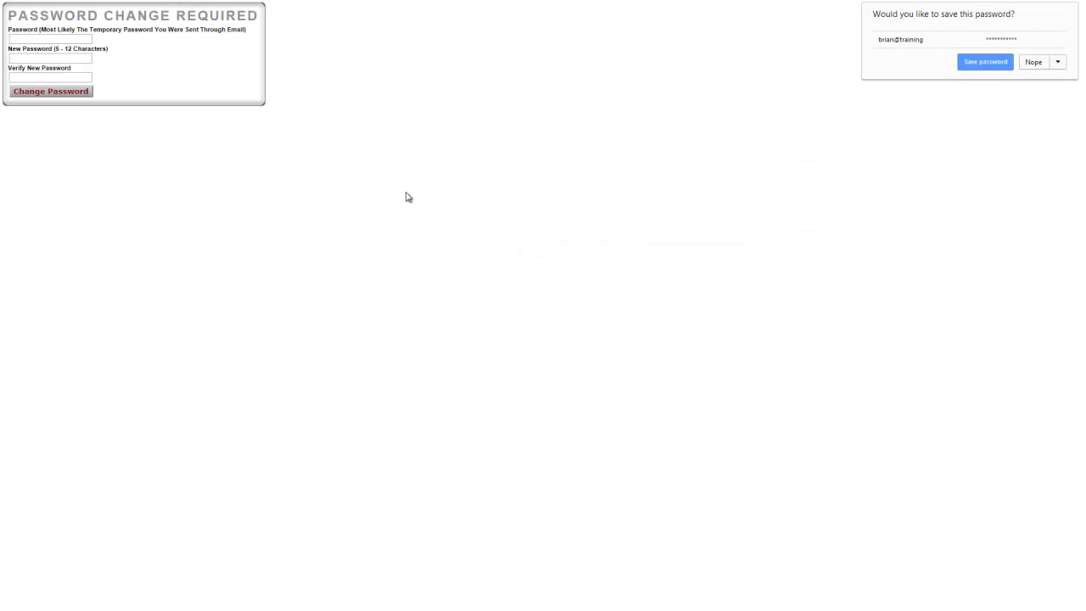
Step: Complete the required password change by entering the temporary password, then the new password with its verification
{"action": "left_click", "coordinate": [56, 39]}
{"action": "key", "text": "ctrl+v"}
{"action": "left_click", "coordinate": [60, 56]}
{"action": "type", "text": "********"}
{"action": "key", "text": "Tab"}
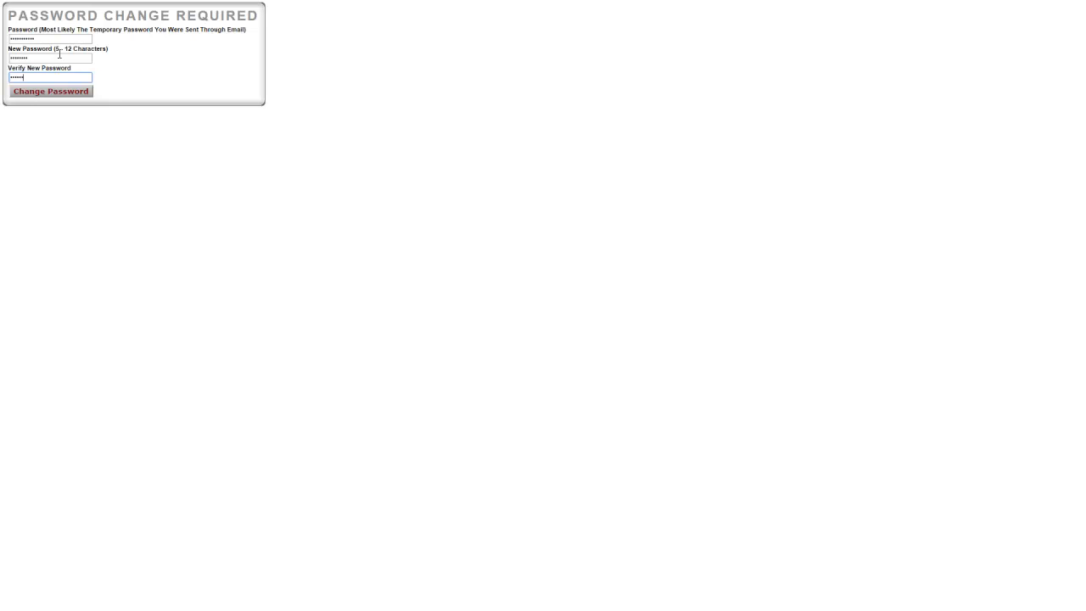
{"action": "key", "text": "Return"}
{"action": "left_click", "coordinate": [31, 52]}
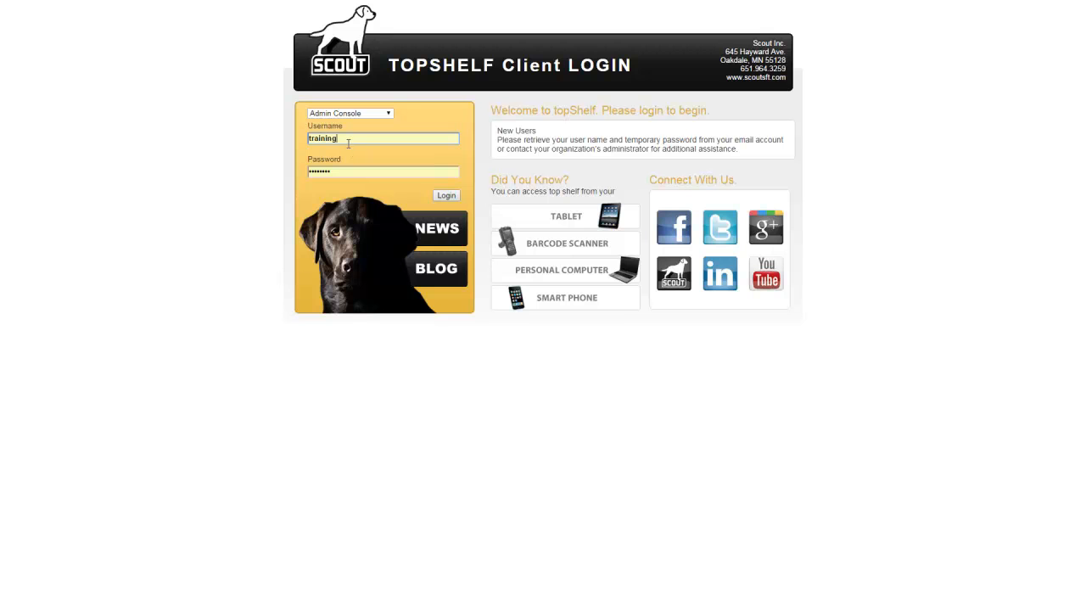
Step: Log back in with the training account and open the Admin user group for editing
{"action": "double_click", "coordinate": [347, 139]}
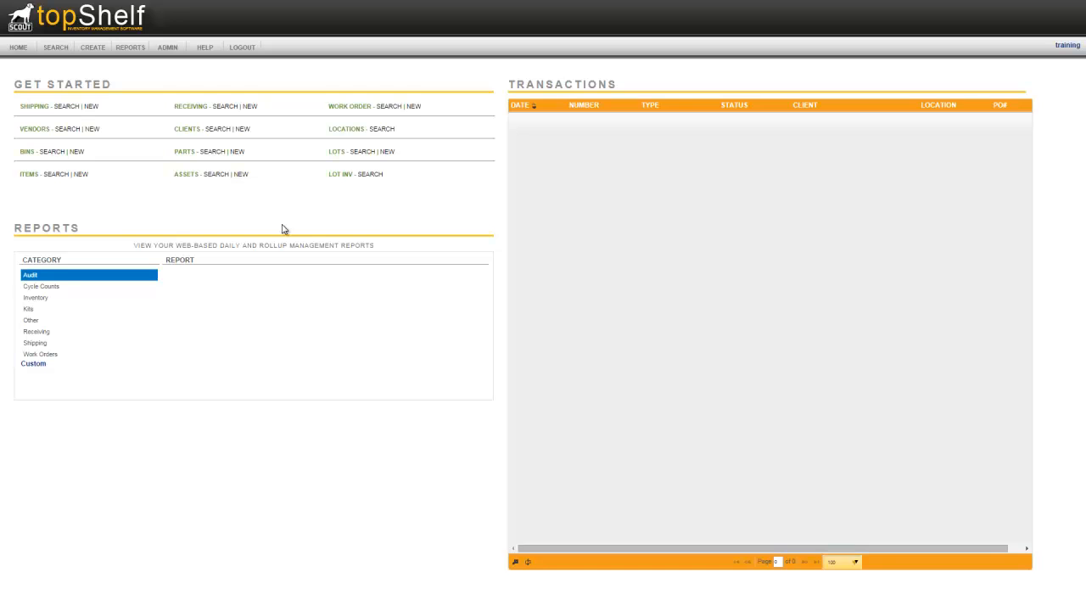
{"action": "left_click", "coordinate": [173, 49]}
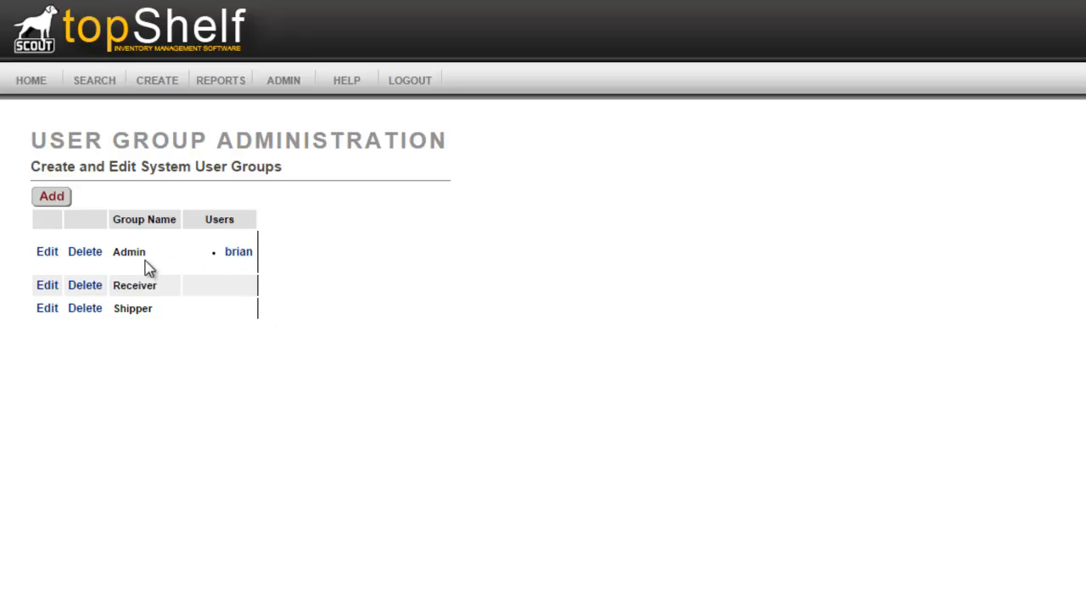
{"action": "left_click", "coordinate": [45, 260]}
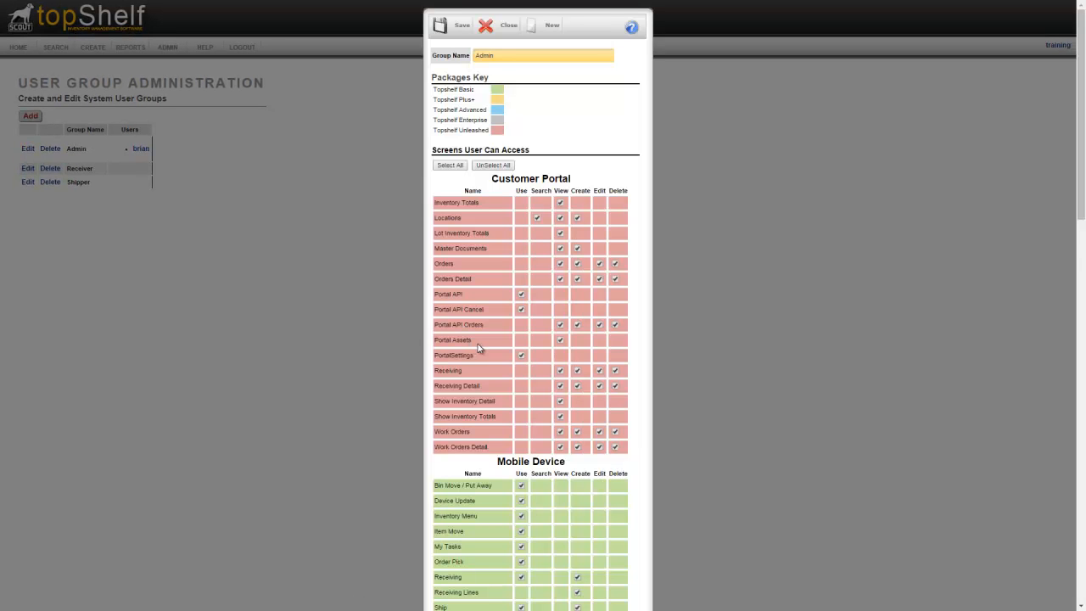
Step: Review the Admin group's screen permissions for Customer Portal, Mobile Device and Web Administration Portal, and save the group
{"action": "scroll", "coordinate": [473, 343], "scroll_direction": "down", "scroll_amount": 5}
{"action": "scroll", "coordinate": [478, 348], "scroll_direction": "down", "scroll_amount": 2}
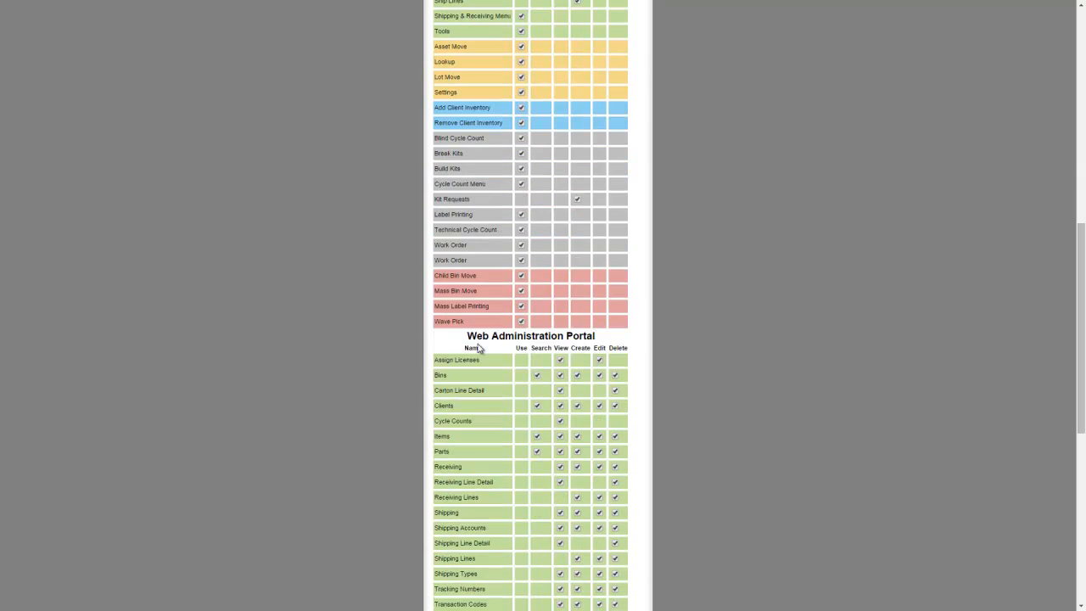
{"action": "scroll", "coordinate": [477, 347], "scroll_direction": "down", "scroll_amount": 3}
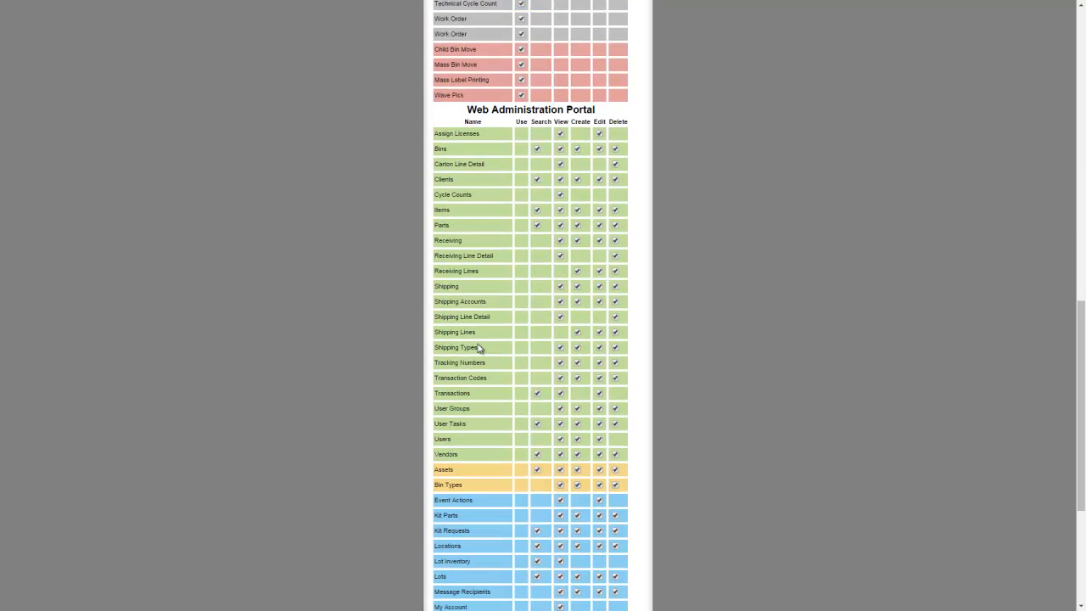
{"action": "scroll", "coordinate": [478, 348], "scroll_direction": "up", "scroll_amount": 8}
{"action": "scroll", "coordinate": [479, 348], "scroll_direction": "up", "scroll_amount": 2}
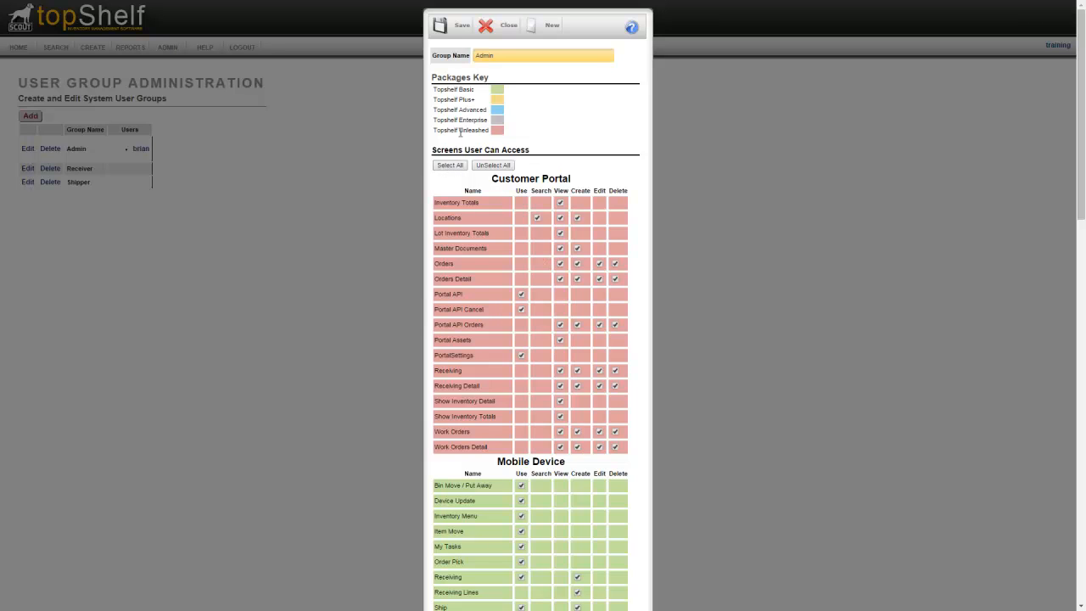
{"action": "left_click", "coordinate": [459, 32]}
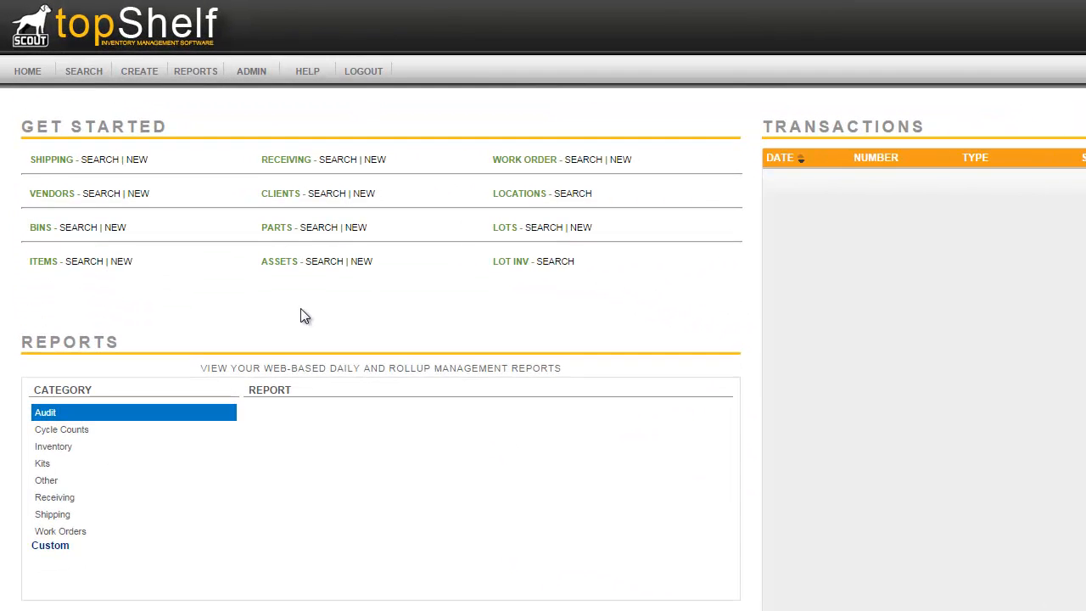
{"action": "mouse_move", "coordinate": [151, 83]}
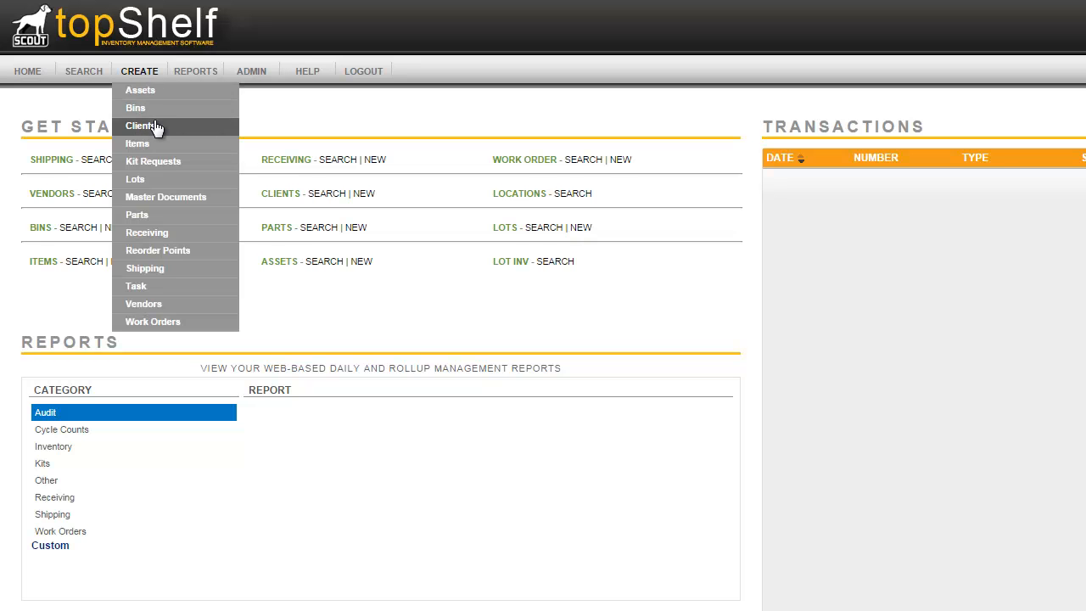
{"action": "left_click", "coordinate": [140, 125]}
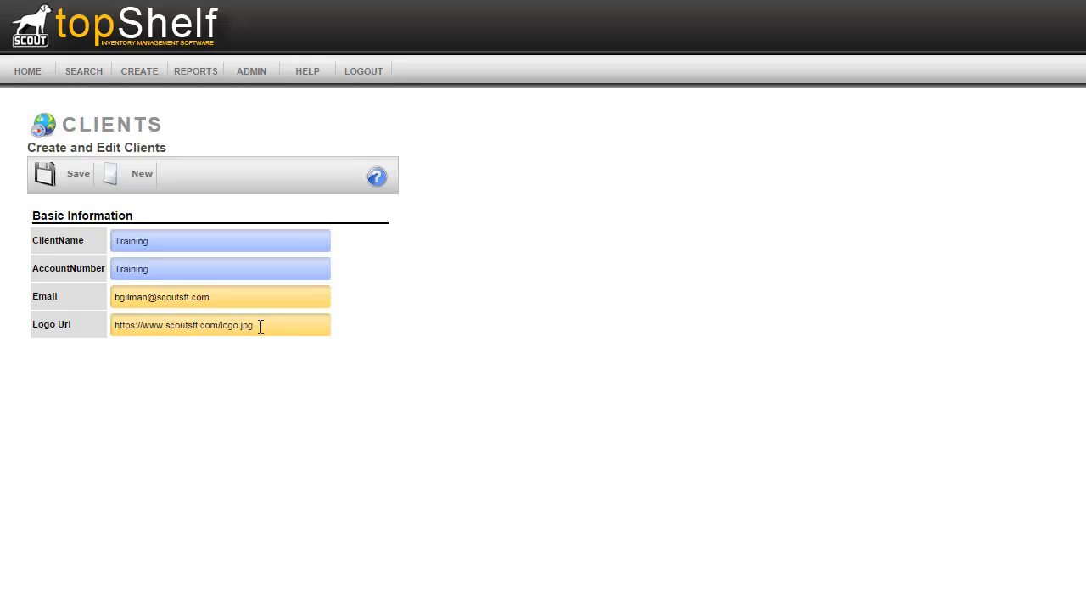
{"action": "left_click", "coordinate": [59, 182]}
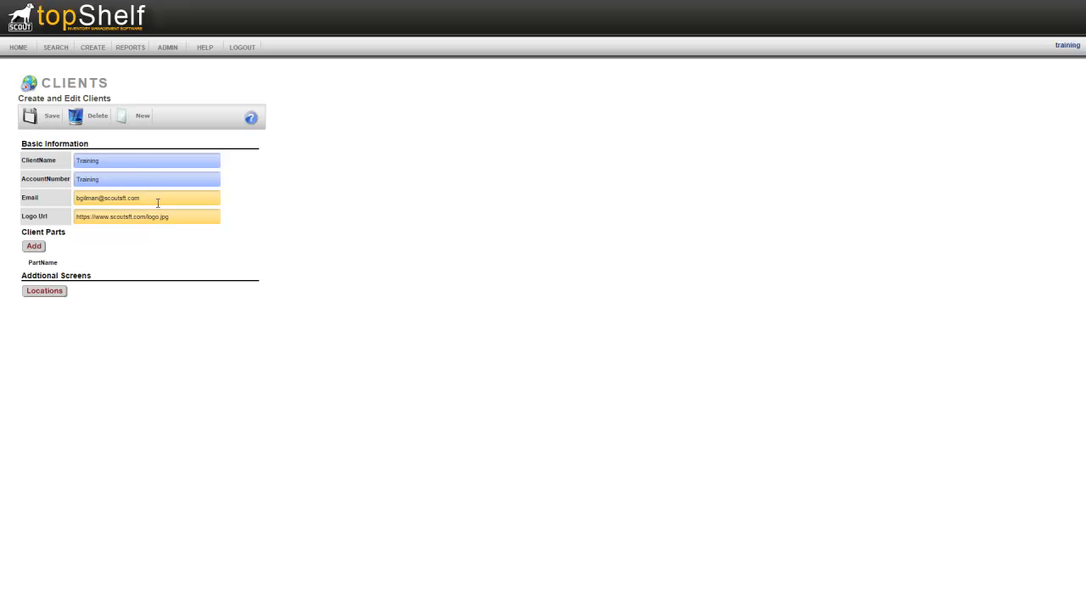
Step: Add an active depot location named Training WH to the client, with contact details, logo URL and address, and save it
{"action": "left_click", "coordinate": [62, 291]}
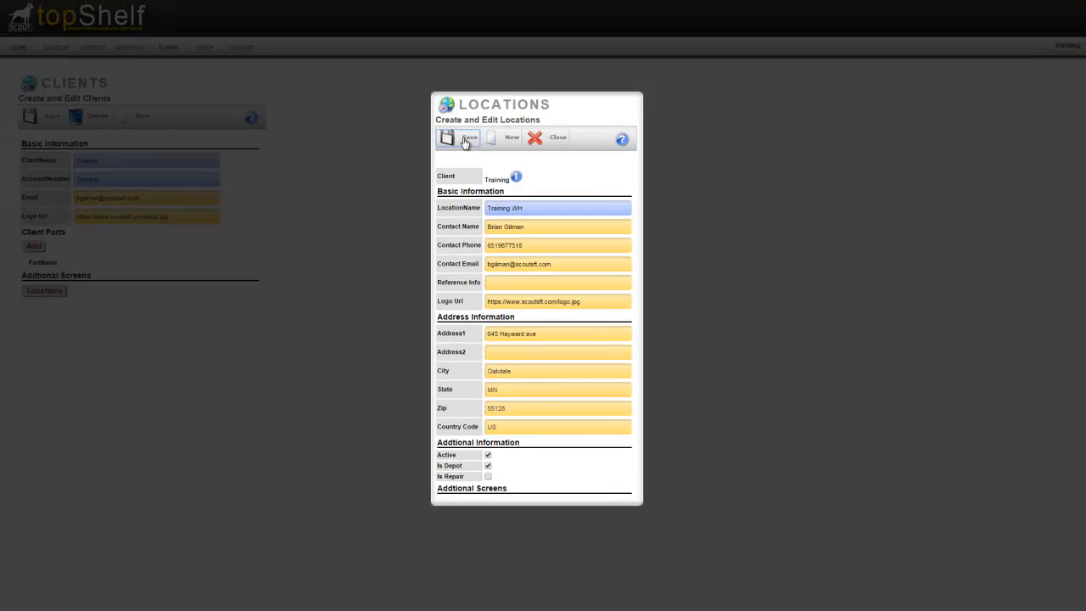
{"action": "left_click", "coordinate": [465, 141]}
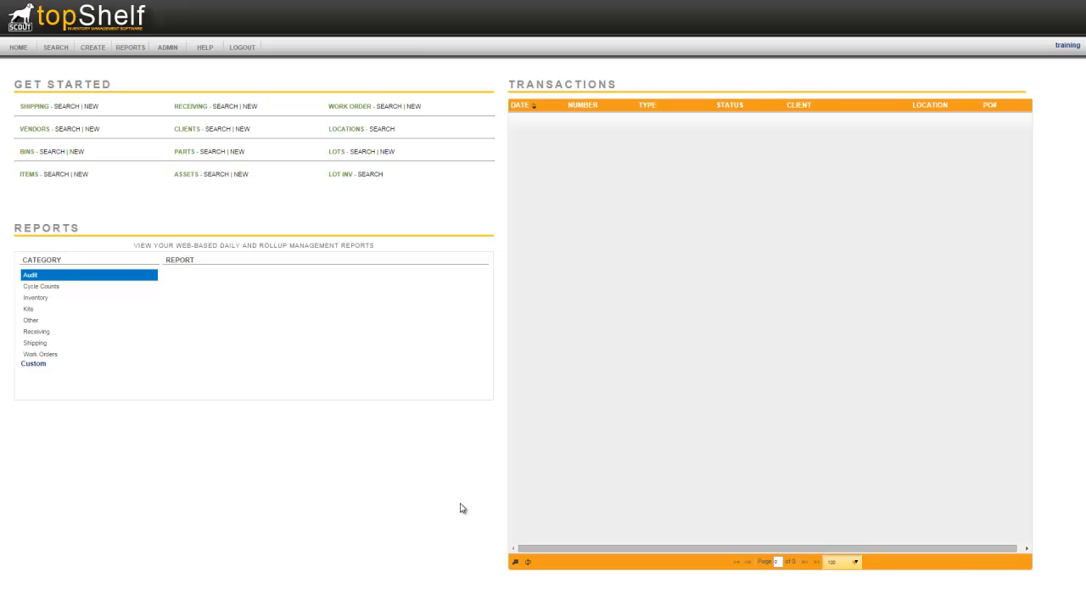
Step: Start a new bin and assign it to client Training and location Training WH
{"action": "mouse_move", "coordinate": [94, 47]}
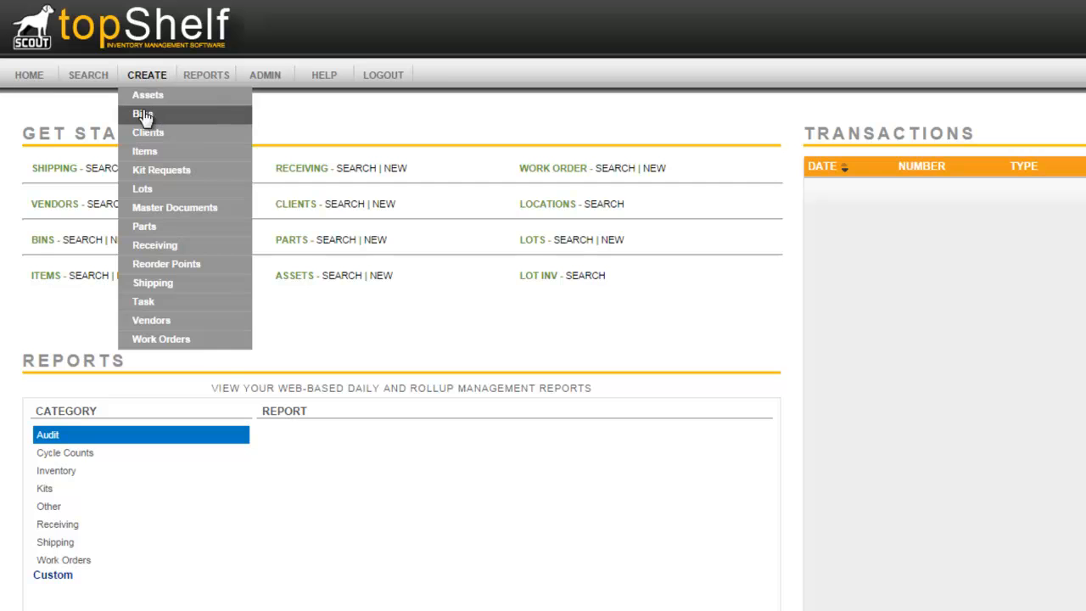
{"action": "left_click", "coordinate": [143, 114]}
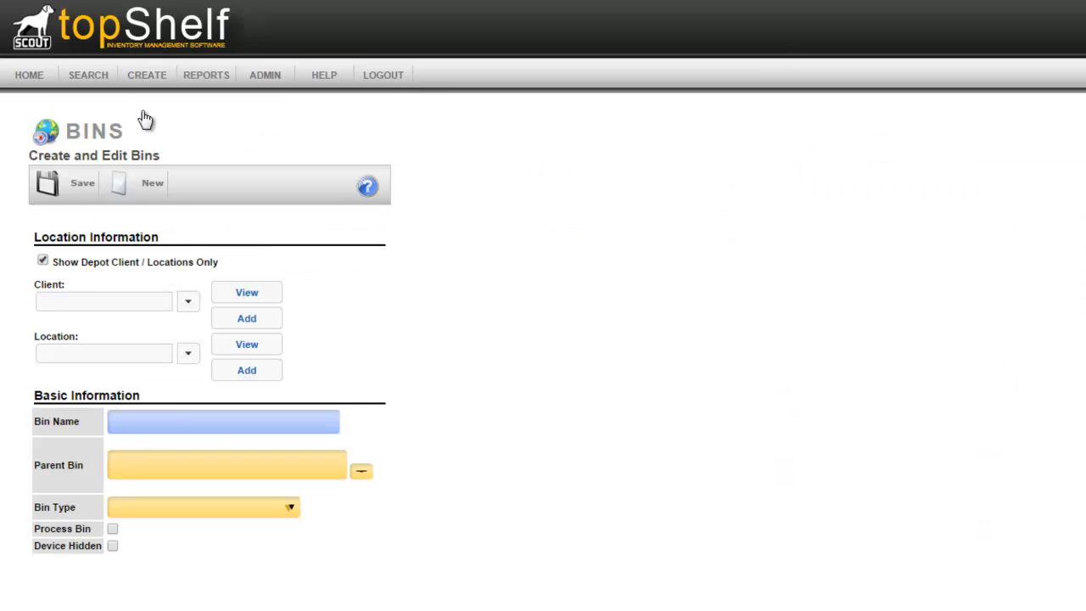
{"action": "left_click", "coordinate": [188, 304]}
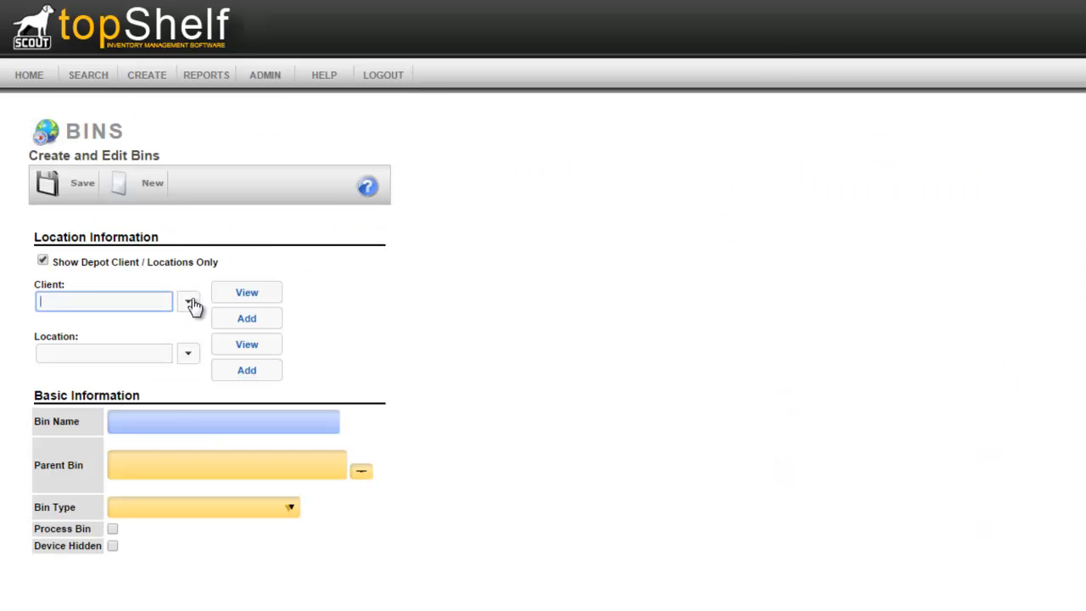
{"action": "left_click", "coordinate": [159, 322]}
{"action": "left_click", "coordinate": [189, 357]}
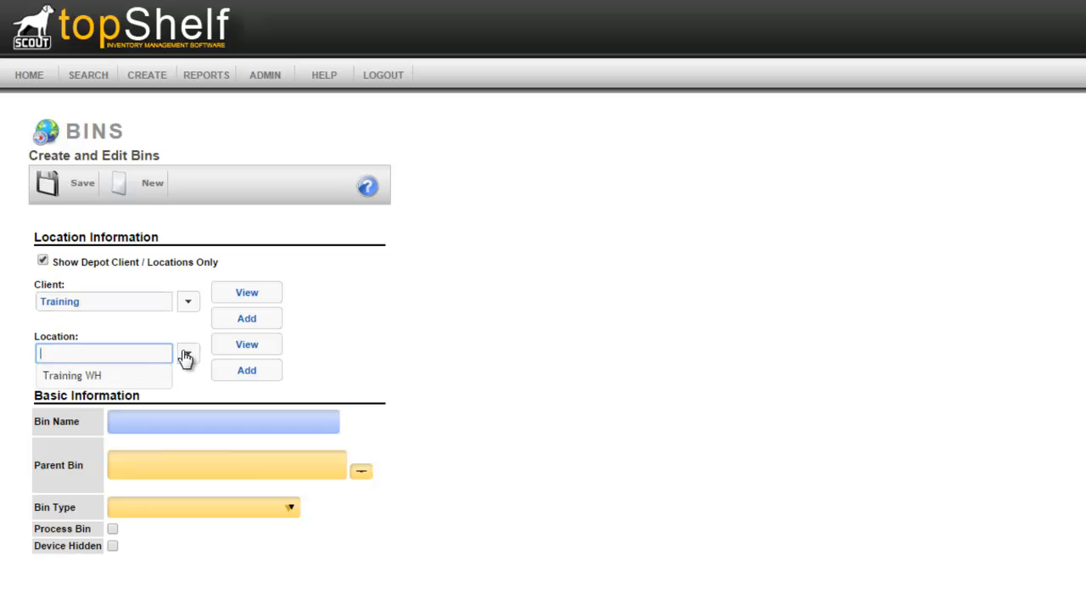
{"action": "left_click", "coordinate": [159, 374]}
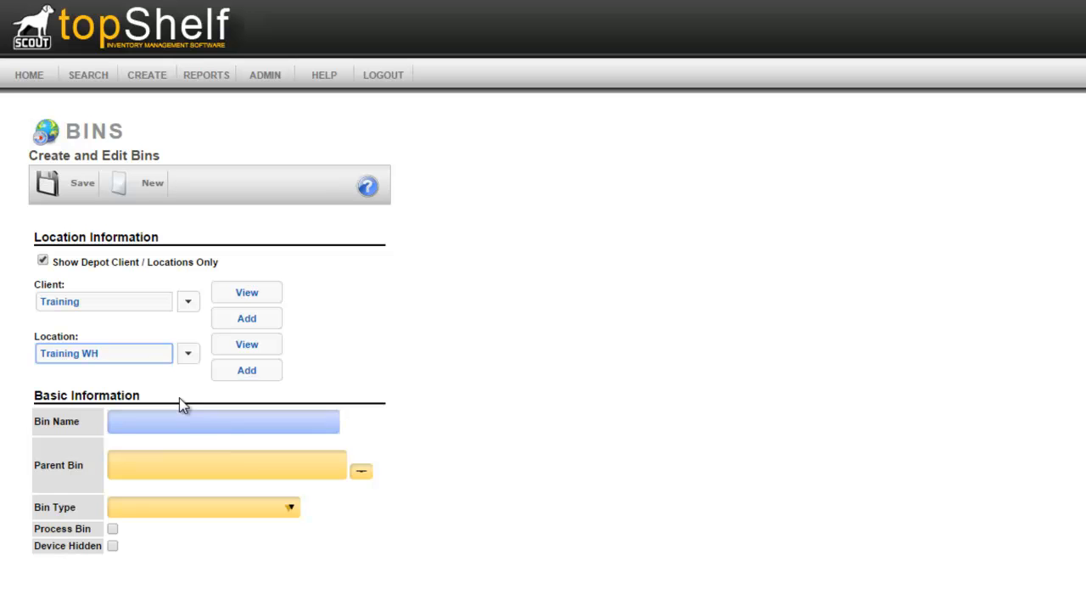
Step: Name the bin A001 and save it
{"action": "left_click", "coordinate": [252, 415]}
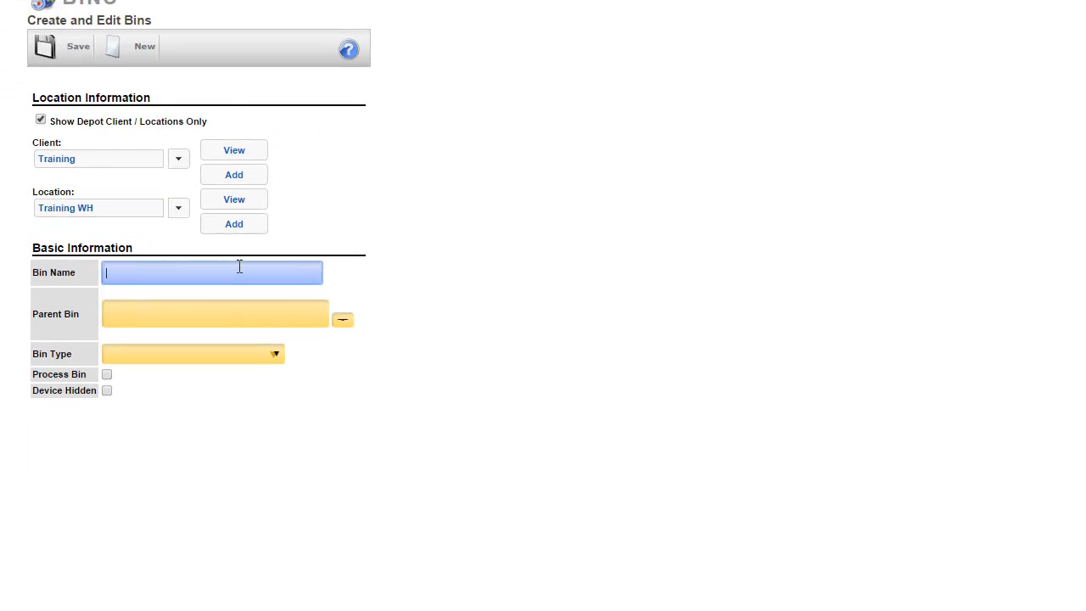
{"action": "type", "text": "A001"}
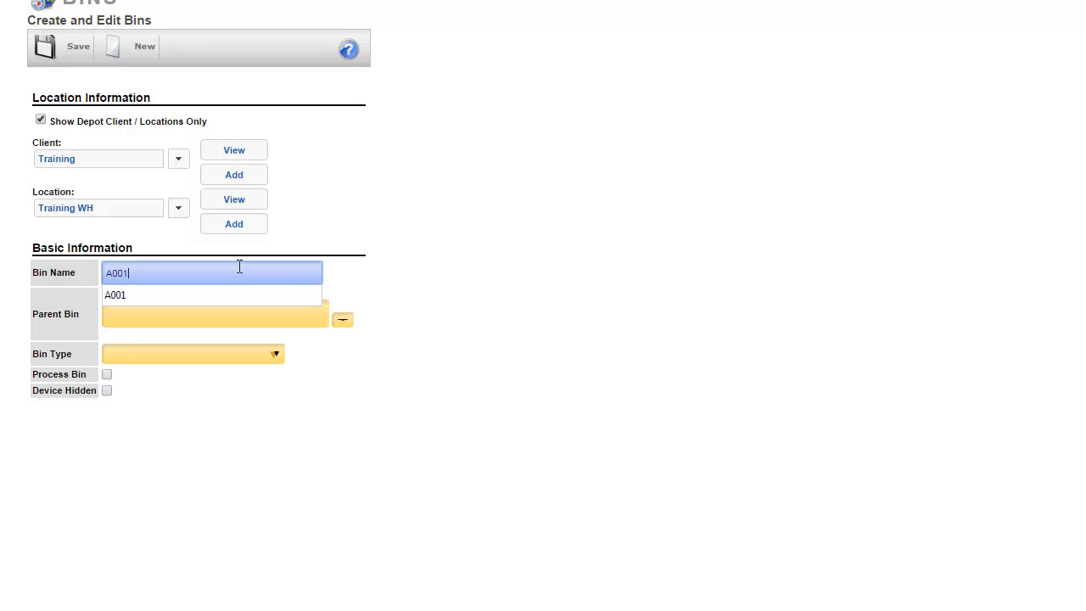
{"action": "left_click", "coordinate": [57, 64]}
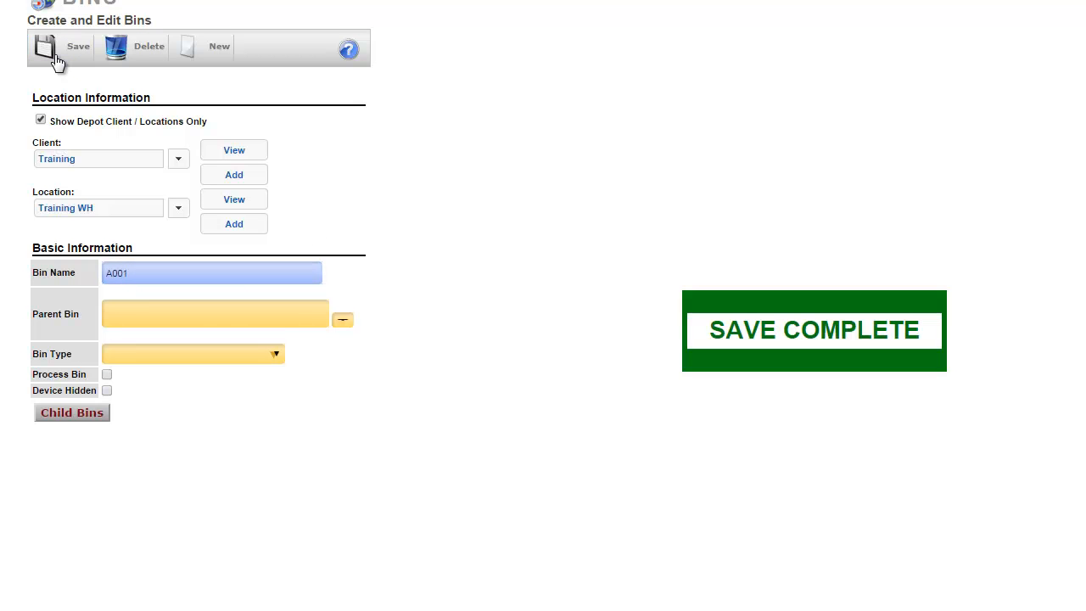